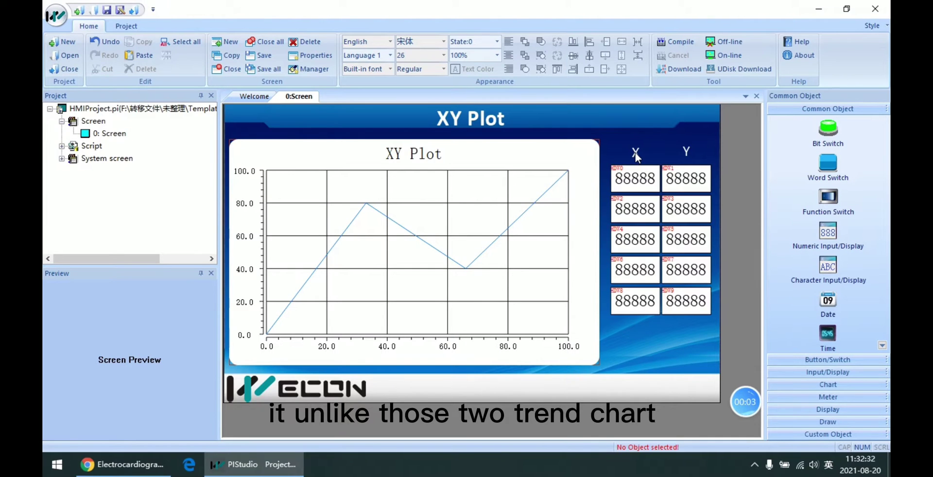
Add a second XY Plot near the bottom of screen 0 and enable curve 1 (400 points, 16-bit unsigned).
double_click(537, 193)
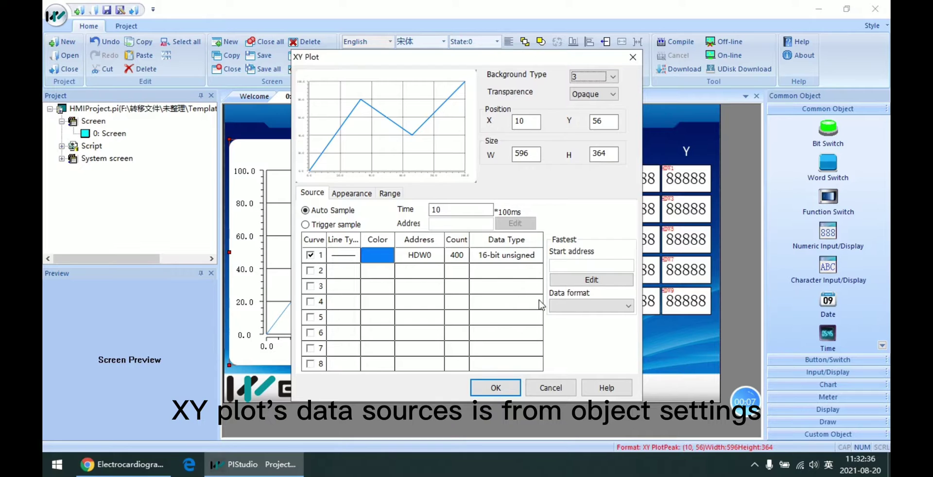
left_click(494, 387)
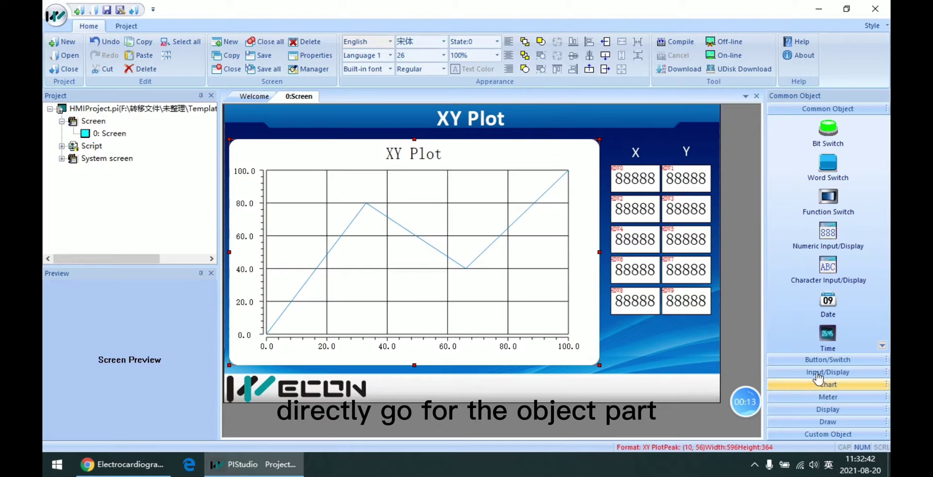
left_click(796, 386)
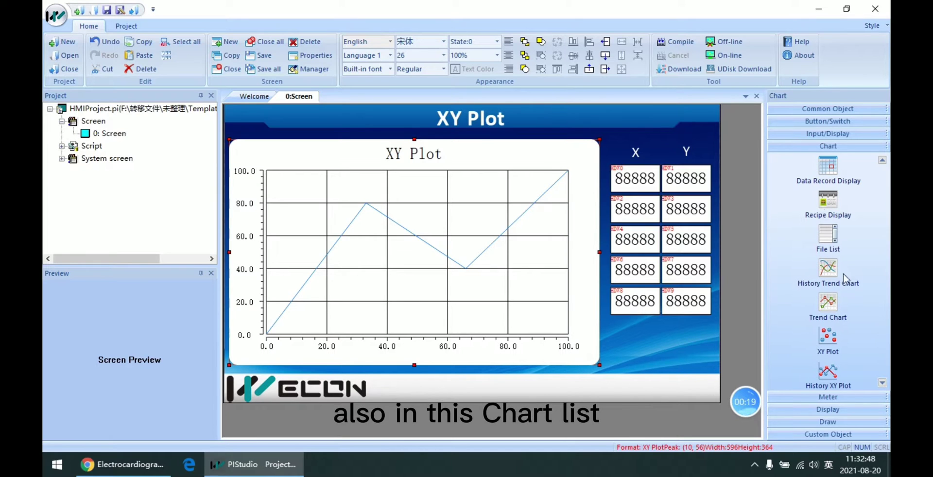
left_click_drag(832, 348, 516, 354)
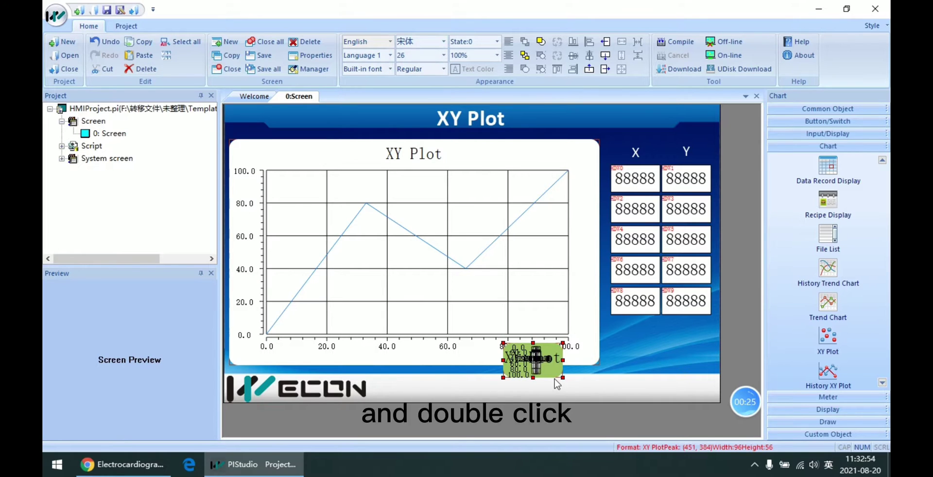
double_click(555, 373)
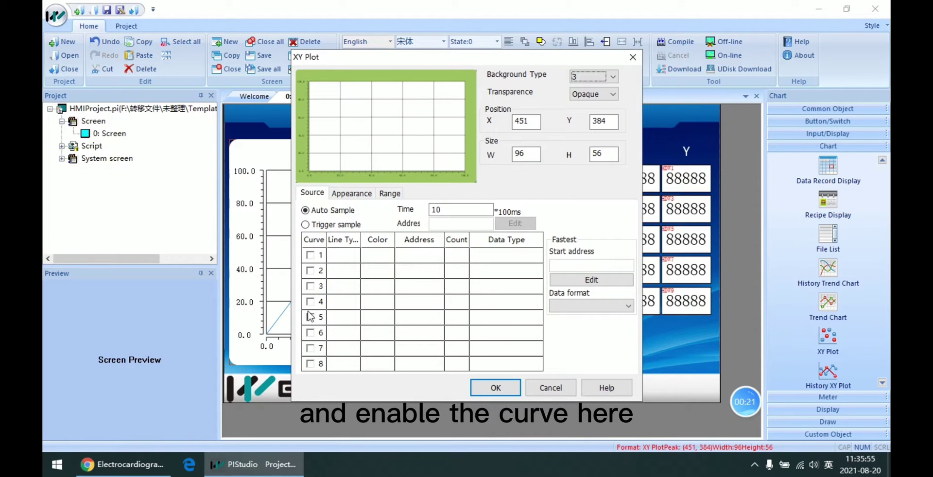
left_click(310, 255)
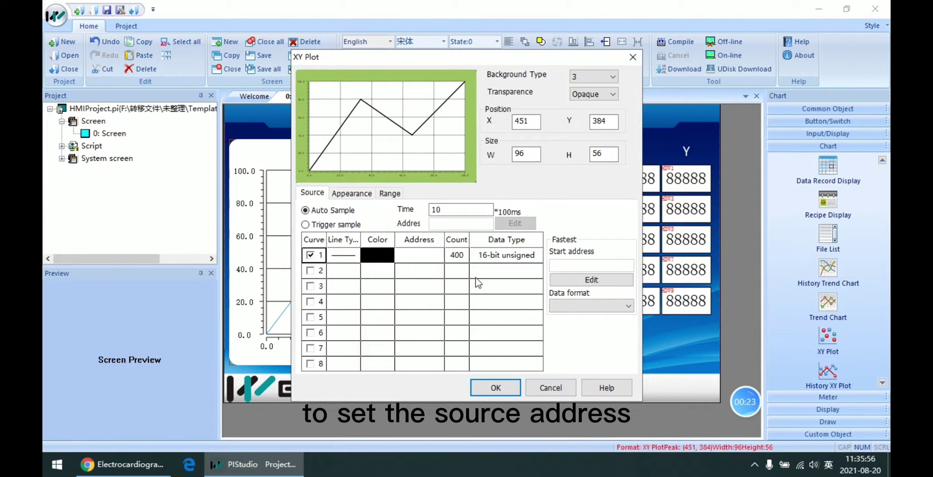
Set curve 1's source address to HMI Local Address HDW0.
double_click(437, 258)
left_click(453, 117)
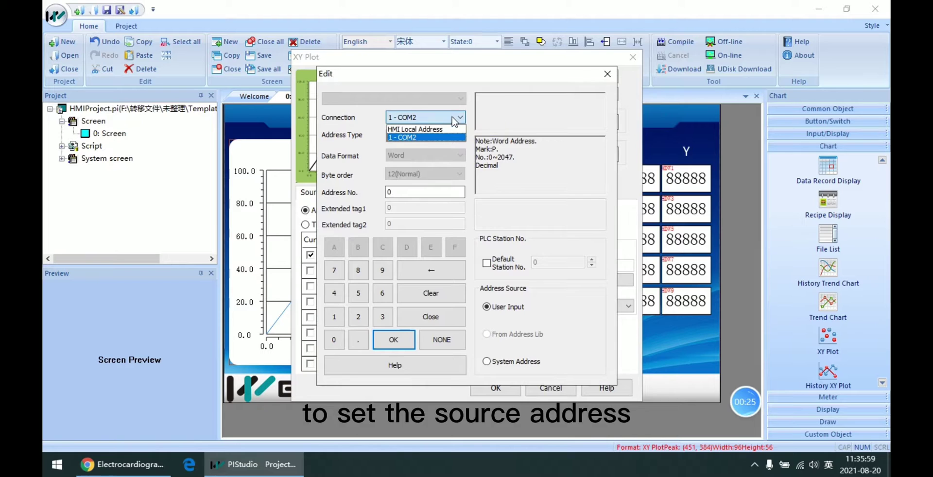
left_click(437, 131)
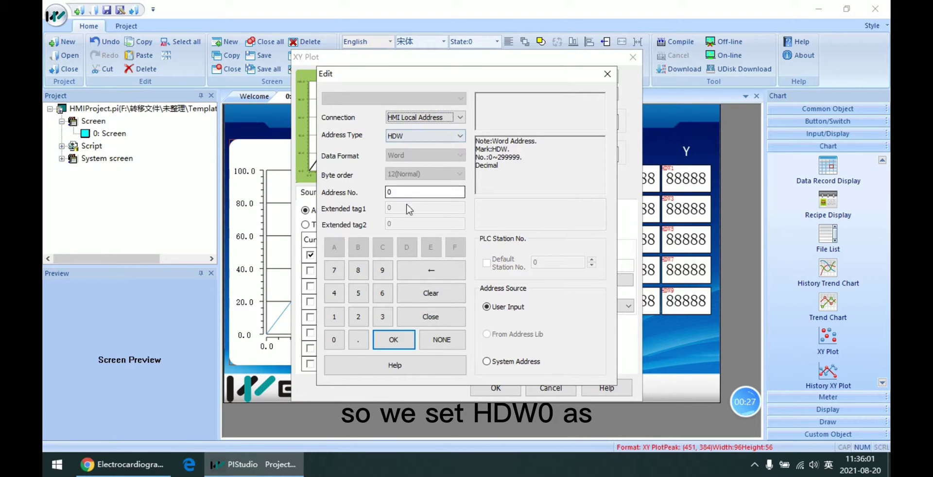
left_click(393, 340)
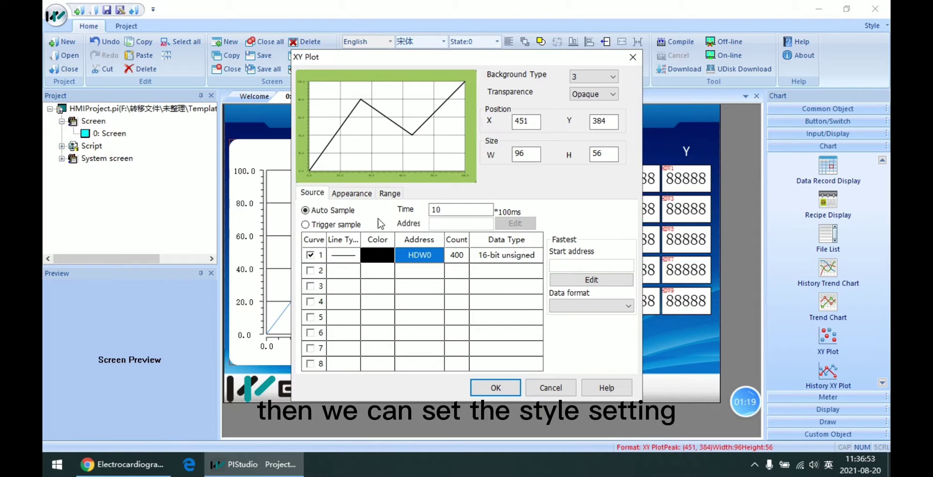
left_click(369, 197)
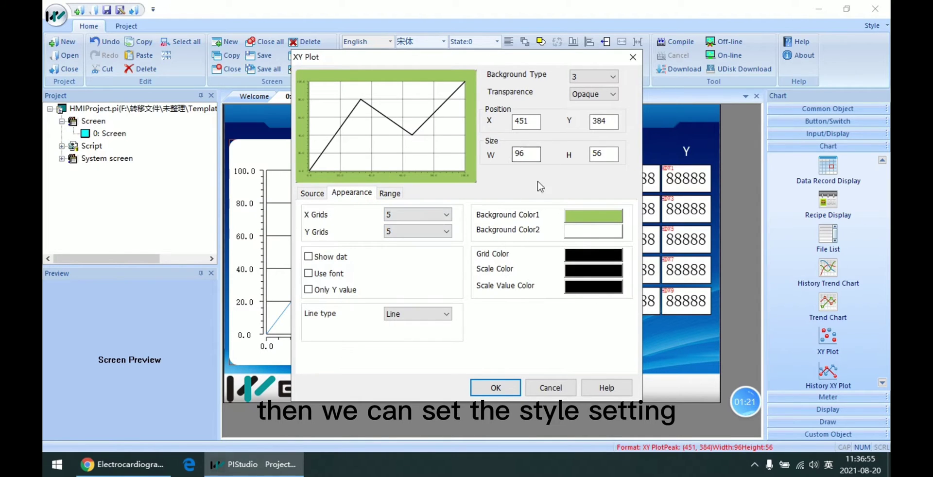
Change the new plot's Background Color1 from green to white.
left_click(590, 215)
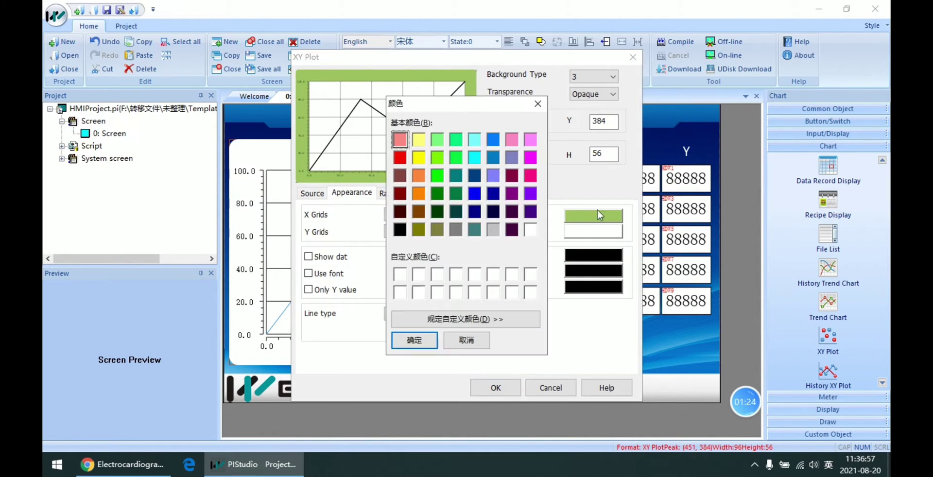
left_click(400, 275)
left_click(406, 339)
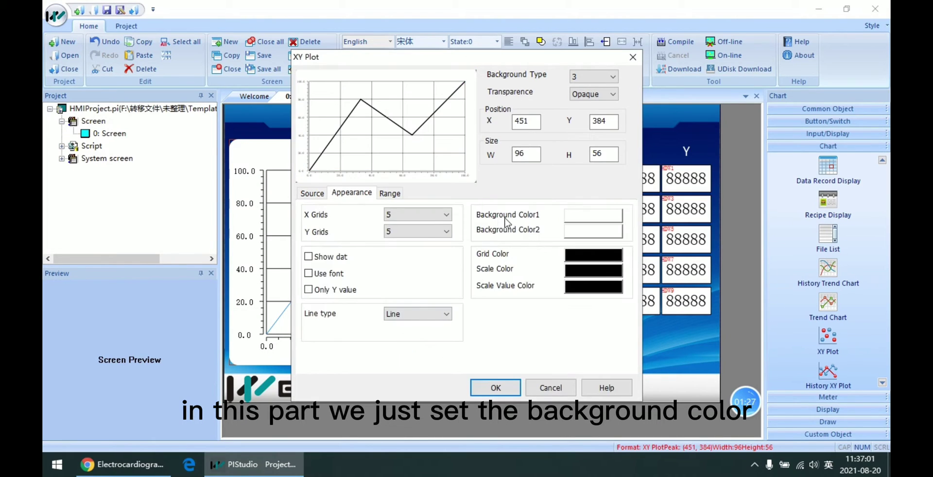
left_click(395, 193)
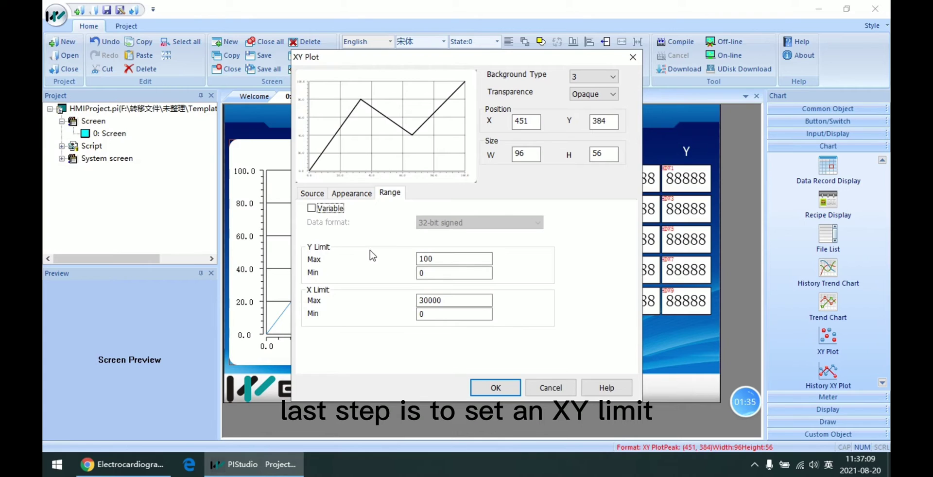
Change the X Limit Max from 30000 to 100 and apply the plot settings.
left_click(414, 297)
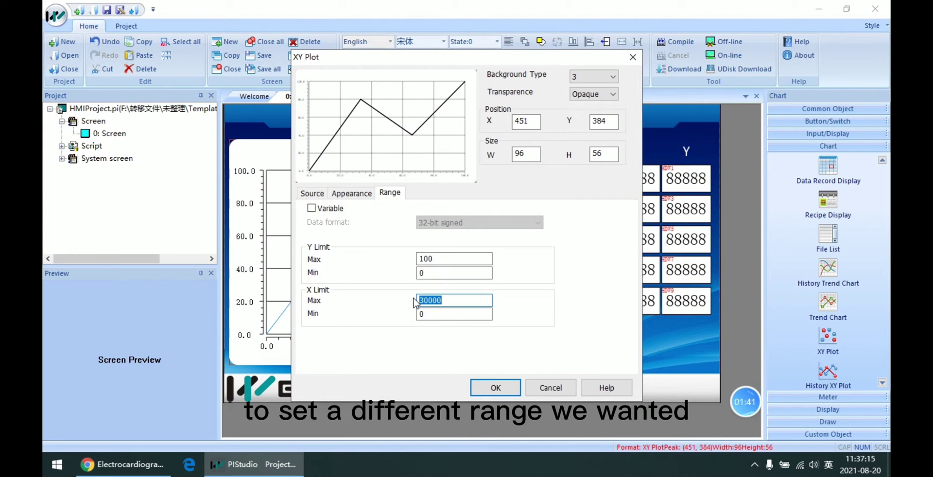
type("100")
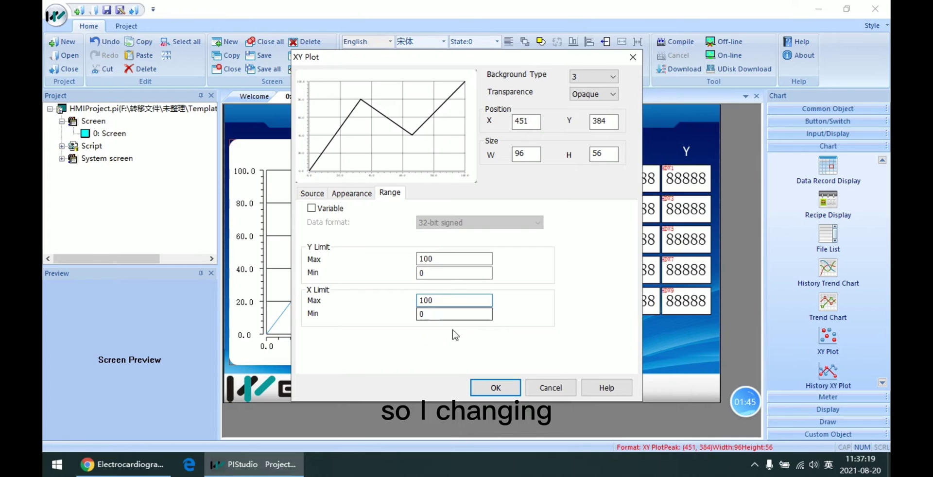
double_click(427, 300)
left_click(426, 301)
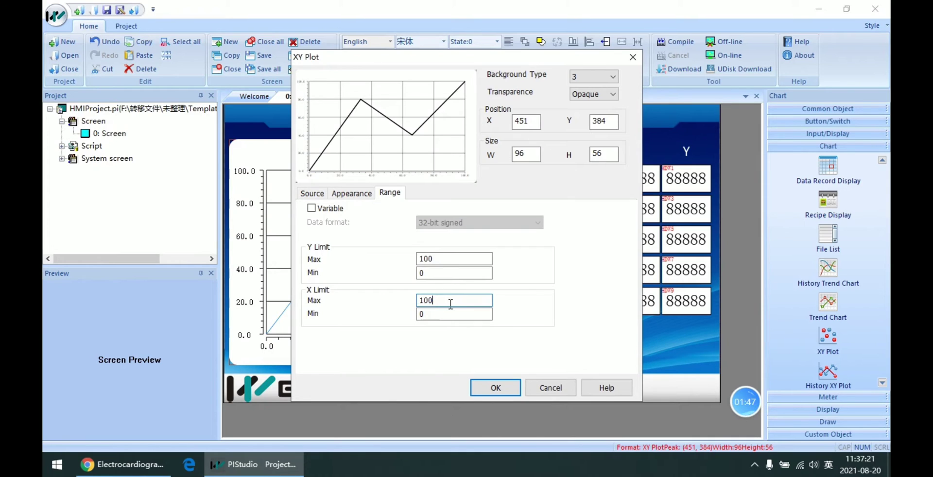
double_click(426, 301)
left_click(413, 303)
left_click_drag(443, 302, 406, 302)
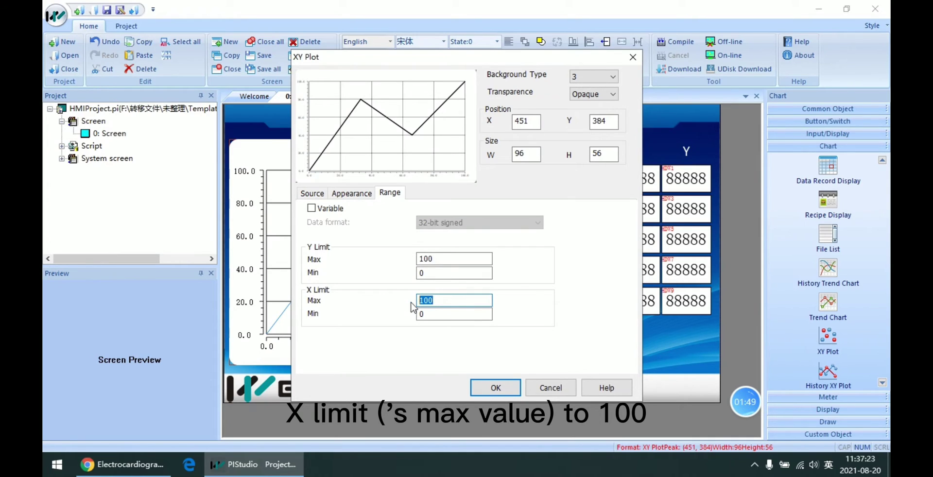
left_click(446, 301)
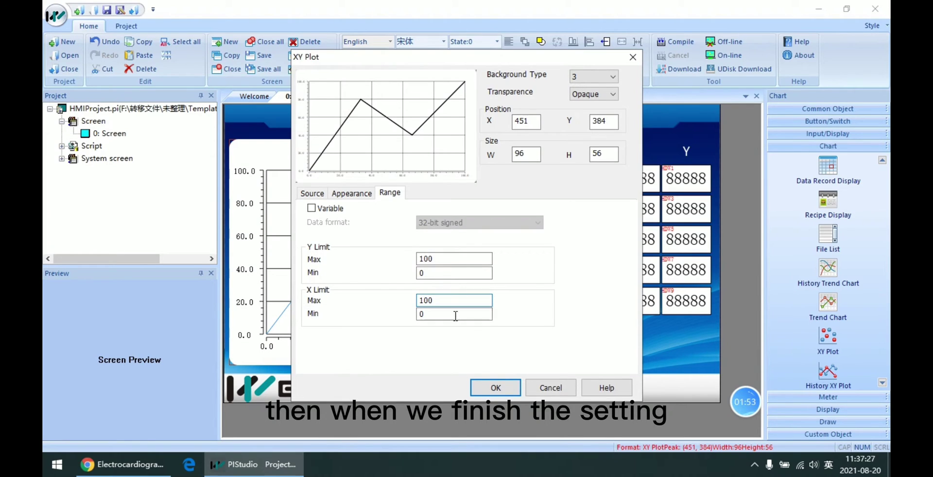
left_click(495, 387)
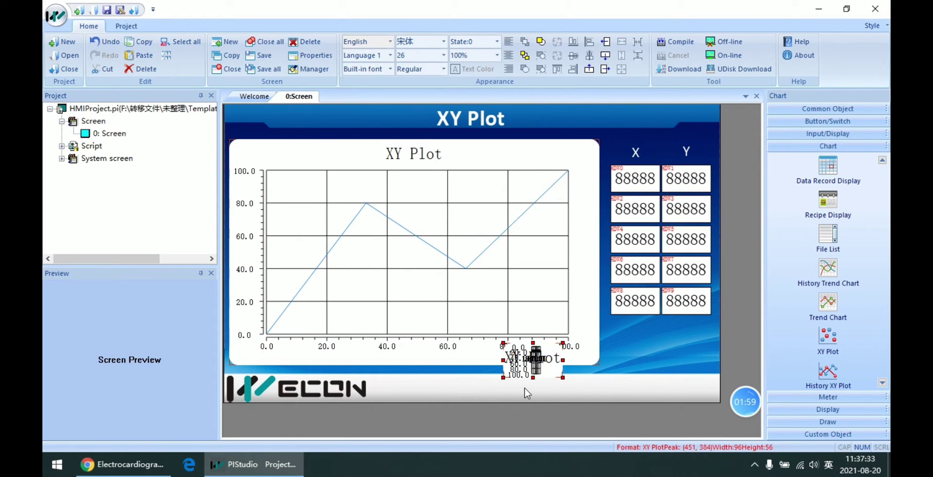
Shrink the original chart, enlarge the new XY Plot, and delete the original chart.
left_click(445, 276)
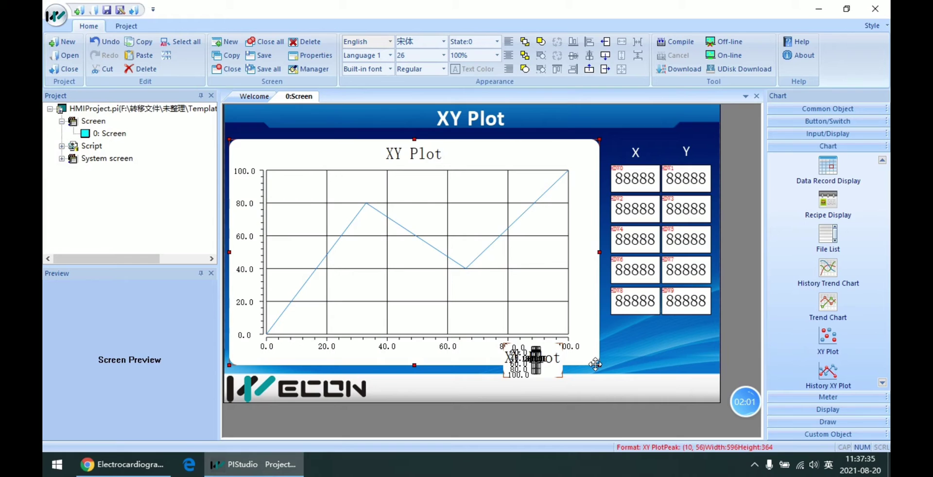
left_click_drag(599, 365, 593, 252)
left_click(531, 368)
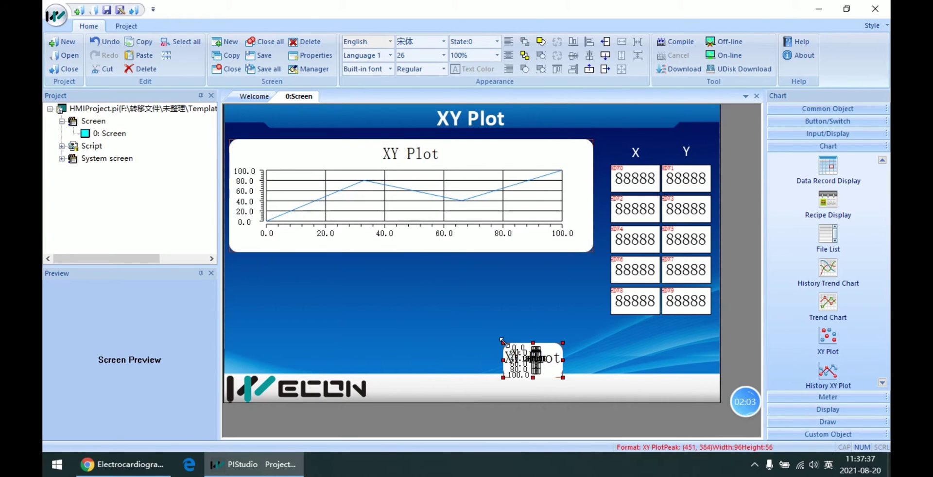
left_click_drag(502, 342, 275, 260)
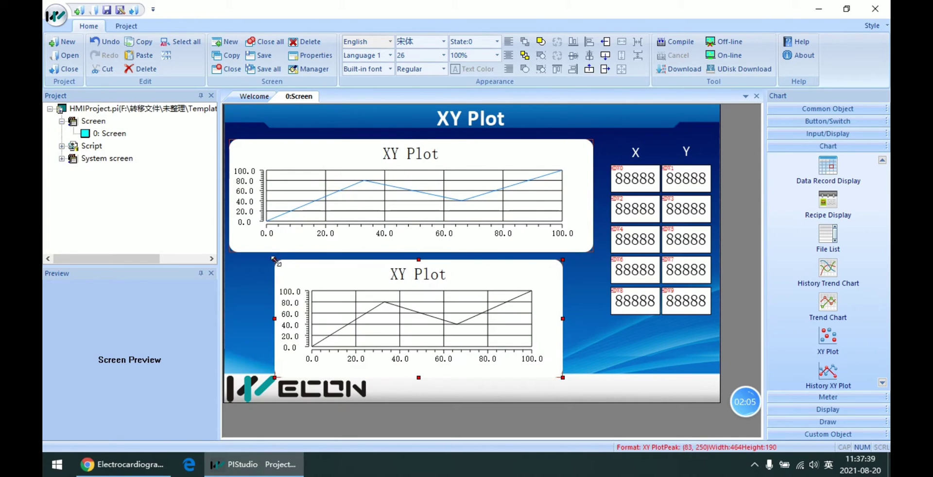
left_click(392, 200)
key("Delete")
Resize and nudge the new XY Plot to fill the chart area at 553×374.
left_click(375, 276)
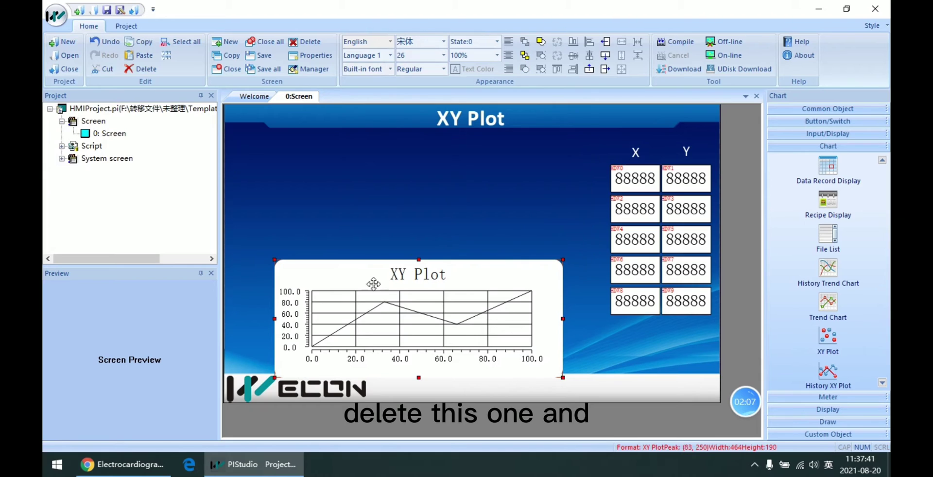
left_click_drag(279, 261, 238, 141)
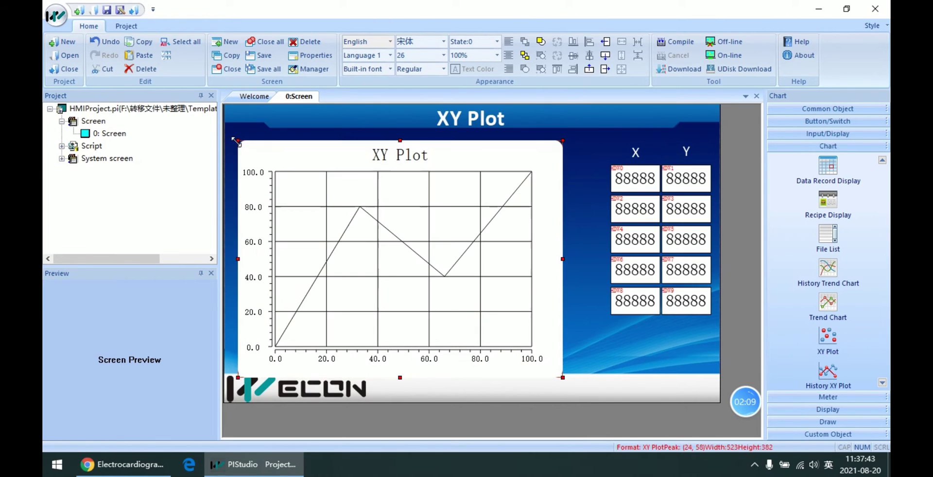
left_click(331, 189)
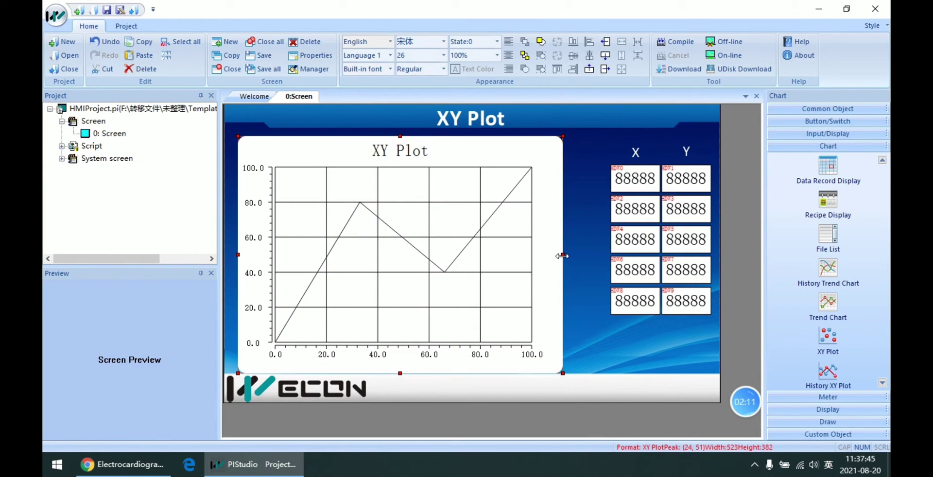
left_click_drag(563, 256, 580, 254)
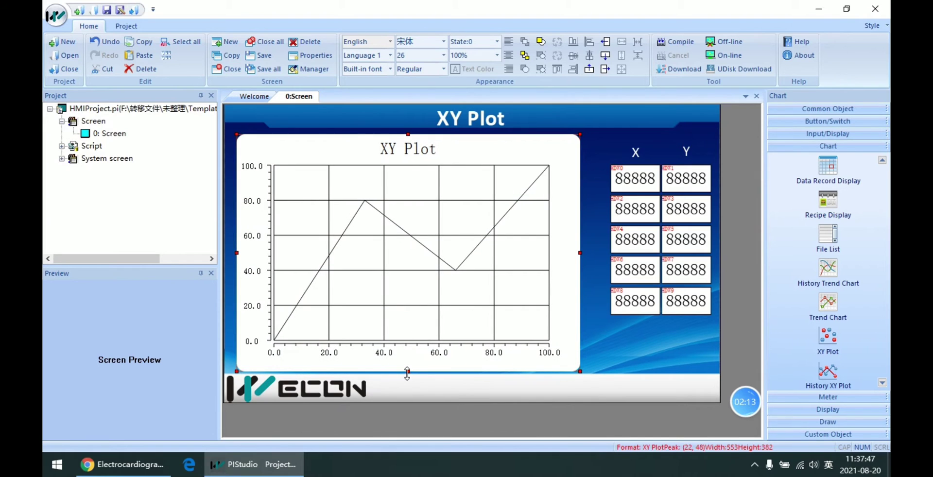
left_click_drag(407, 372, 407, 368)
left_click_drag(410, 277, 412, 281)
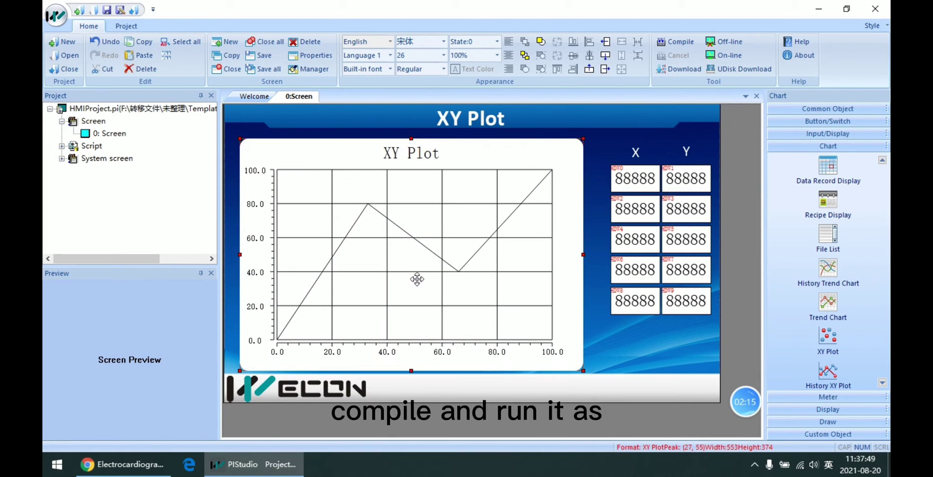
Compile the project and start the offline simulator.
left_click(675, 42)
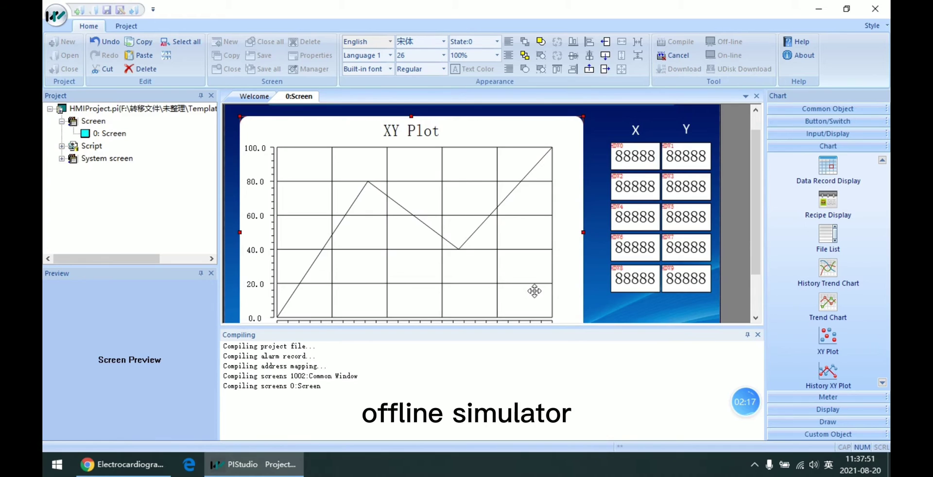
scroll(534, 291, "down", 3)
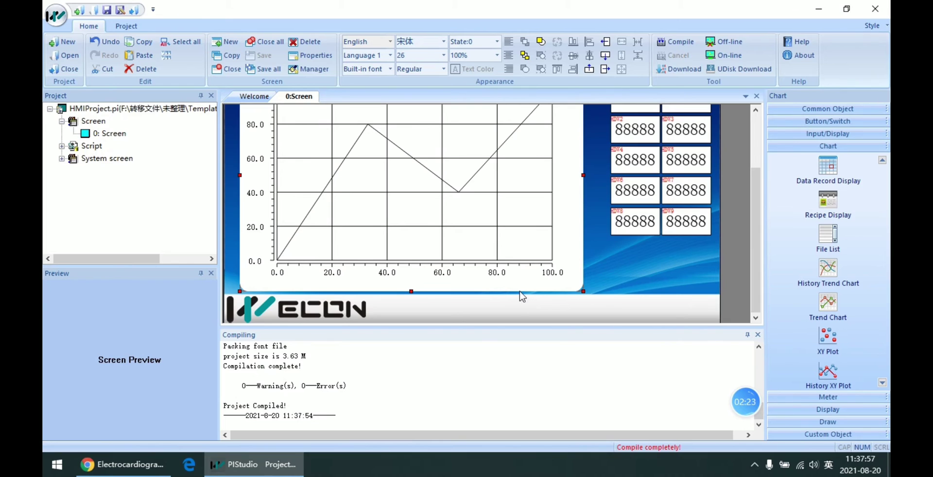
left_click(740, 44)
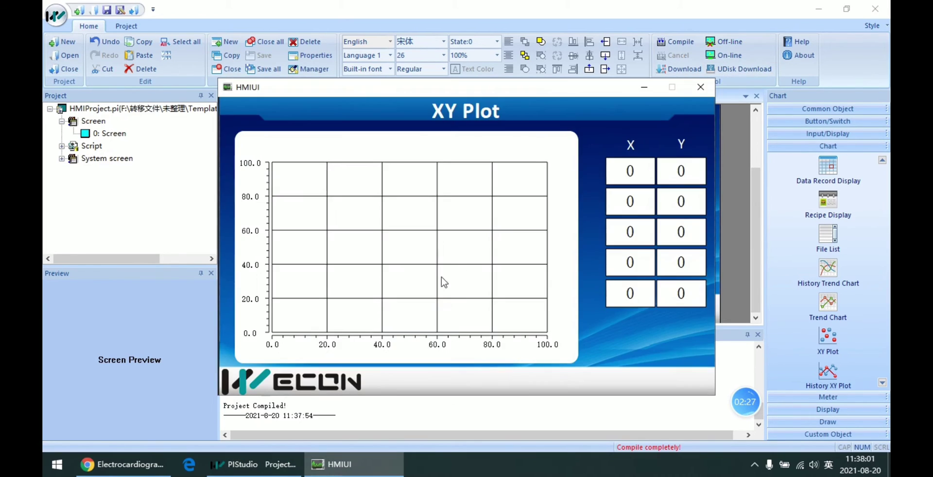
Enter the first two X/Y points: (33, 99) and (50, 66).
left_click(641, 193)
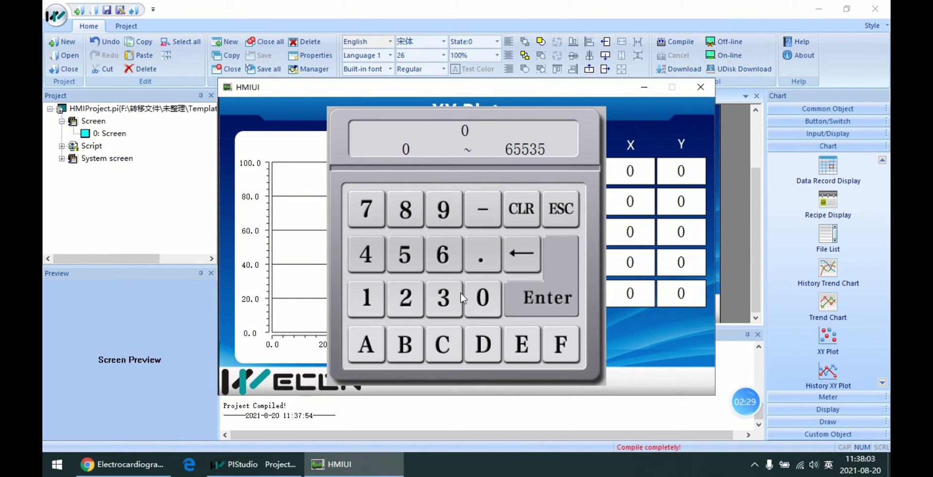
left_click(452, 305)
left_click(451, 305)
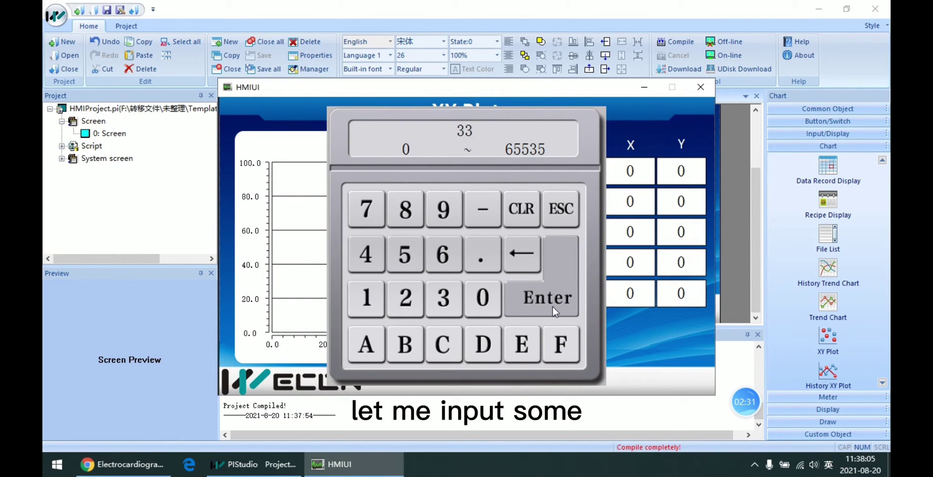
left_click(552, 307)
left_click(682, 182)
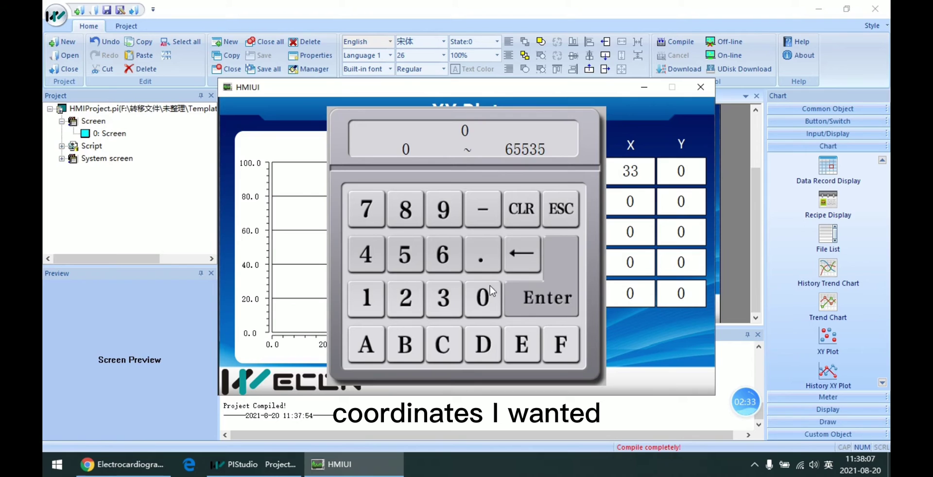
left_click(442, 226)
left_click(442, 226)
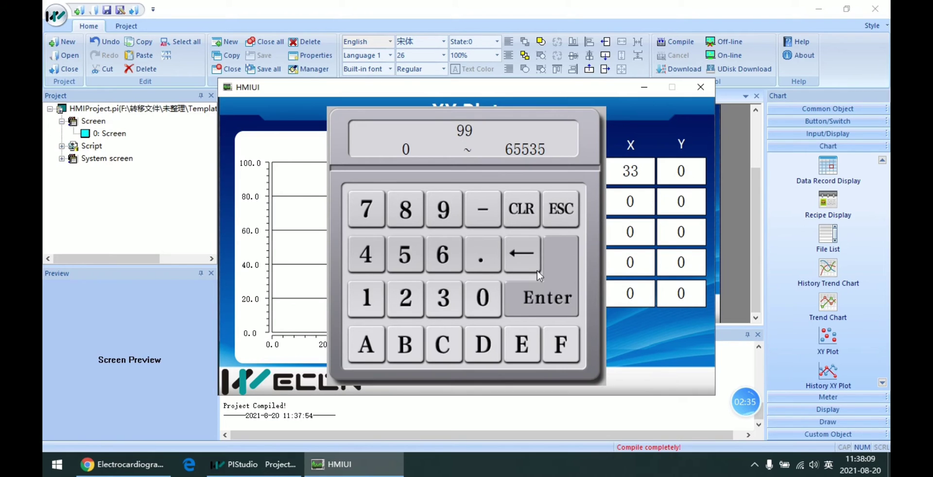
left_click(544, 294)
left_click(639, 214)
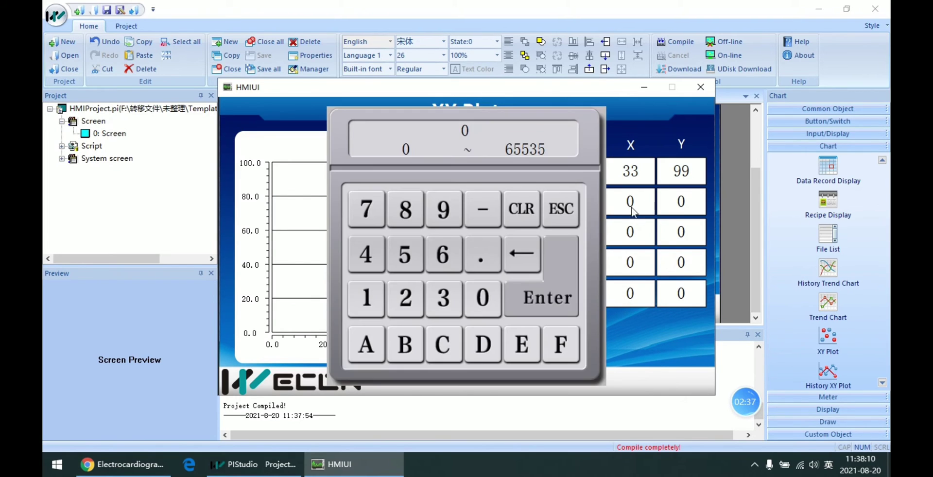
left_click(418, 262)
left_click(473, 298)
left_click(545, 298)
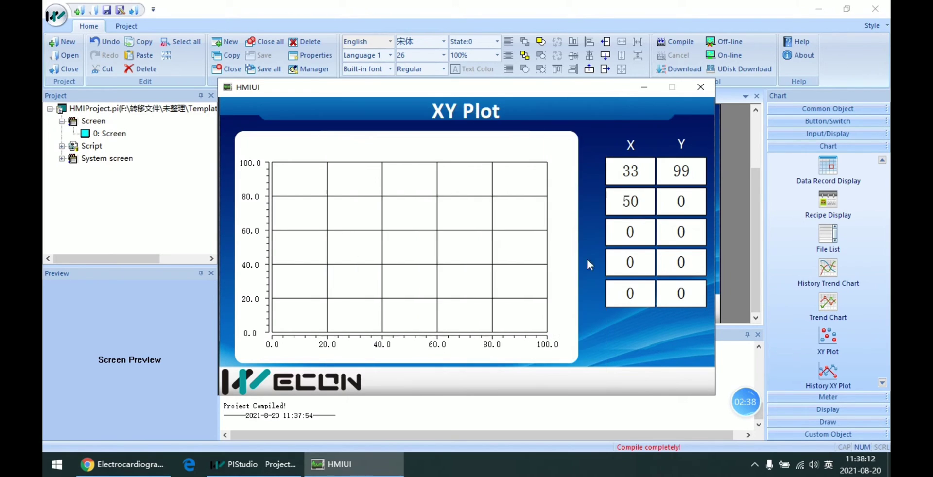
left_click(672, 219)
left_click(442, 254)
left_click(442, 254)
left_click(558, 297)
Enter the third and fourth X/Y points: (33, 33) and (50, 10).
left_click(627, 234)
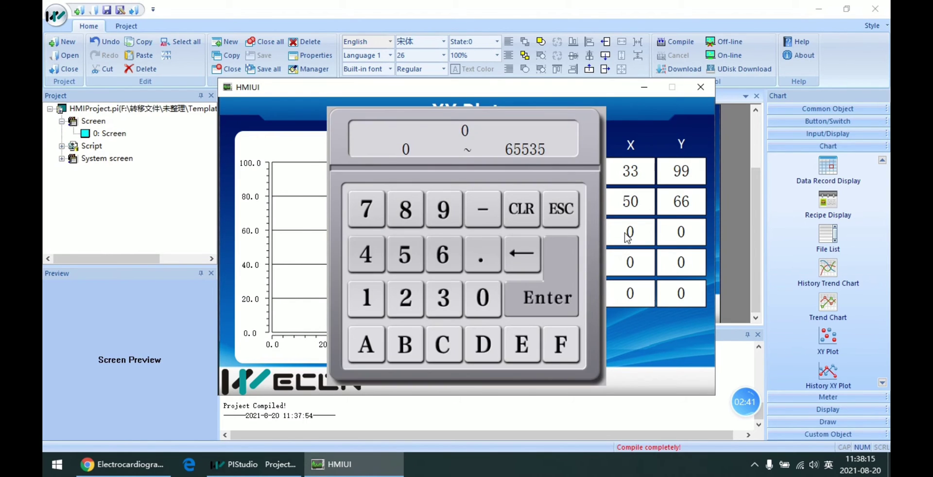
left_click(443, 297)
left_click(443, 297)
left_click(546, 298)
left_click(672, 240)
left_click(448, 296)
left_click(448, 296)
left_click(558, 297)
left_click(412, 271)
left_click(483, 297)
left_click(550, 293)
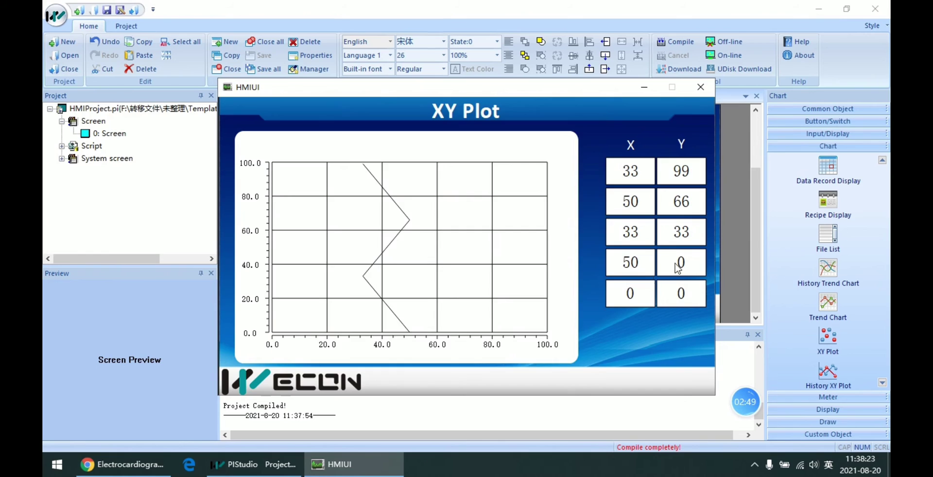
left_click(678, 265)
left_click(483, 298)
left_click(558, 298)
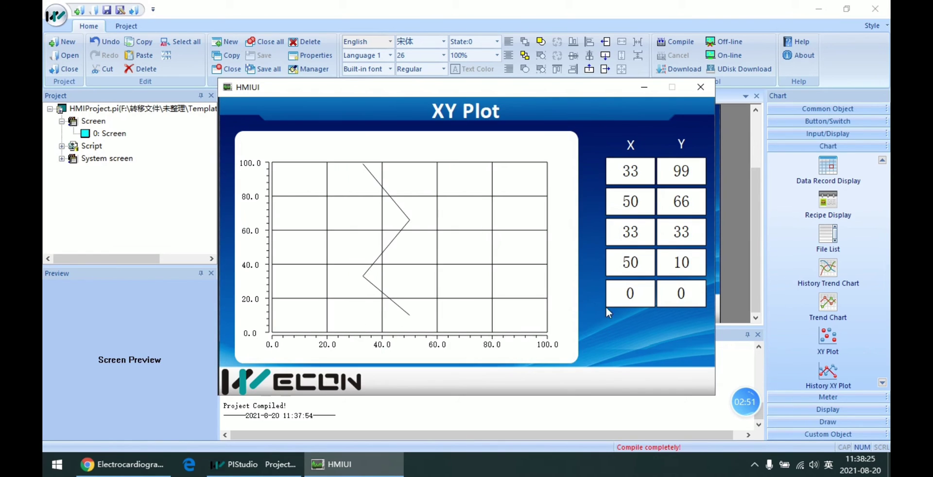
Enter the fifth point (33, 1) and move the simulator window slightly up and right.
left_click(447, 310)
left_click(447, 311)
left_click(573, 305)
left_click(678, 300)
left_click(366, 298)
left_click(568, 305)
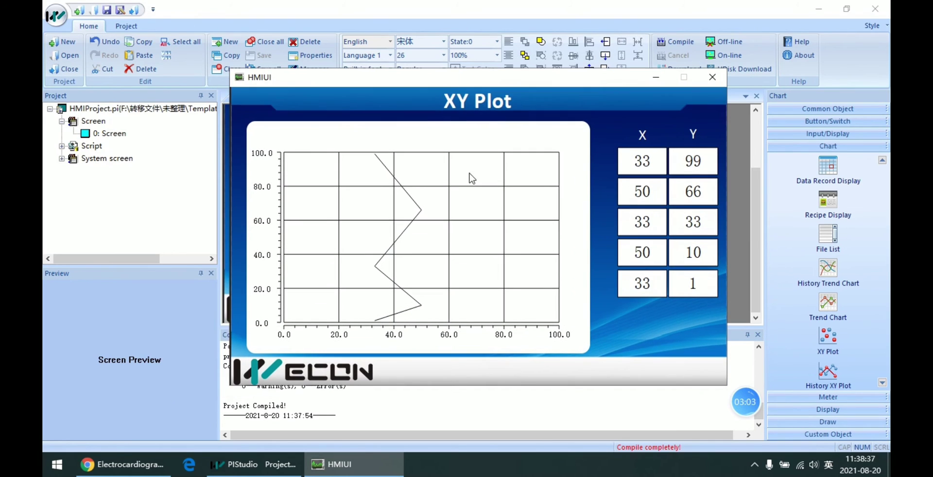
left_click_drag(479, 87, 490, 76)
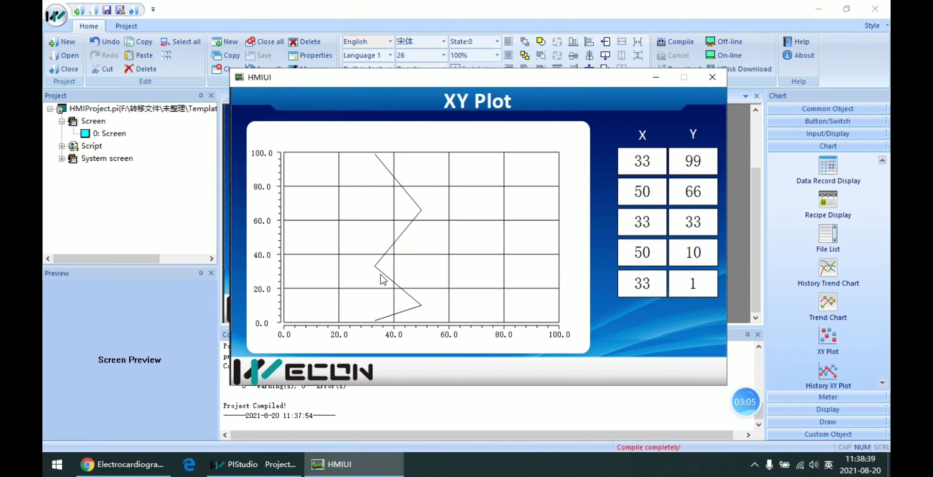